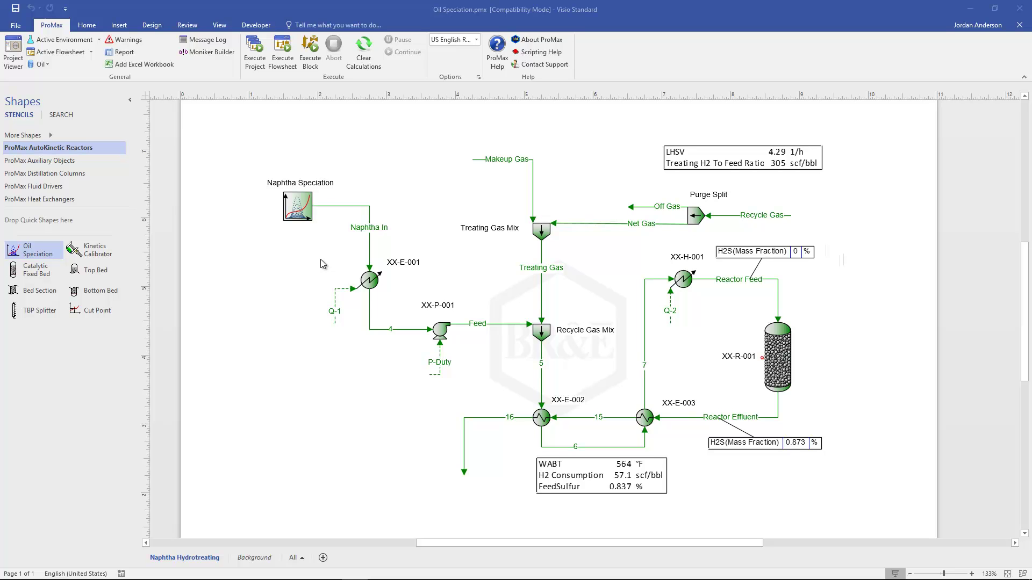
Open the Naphtha In stream and scroll its composition to the C10 species and zero H2, H2S, H2O rows.
double_click(355, 207)
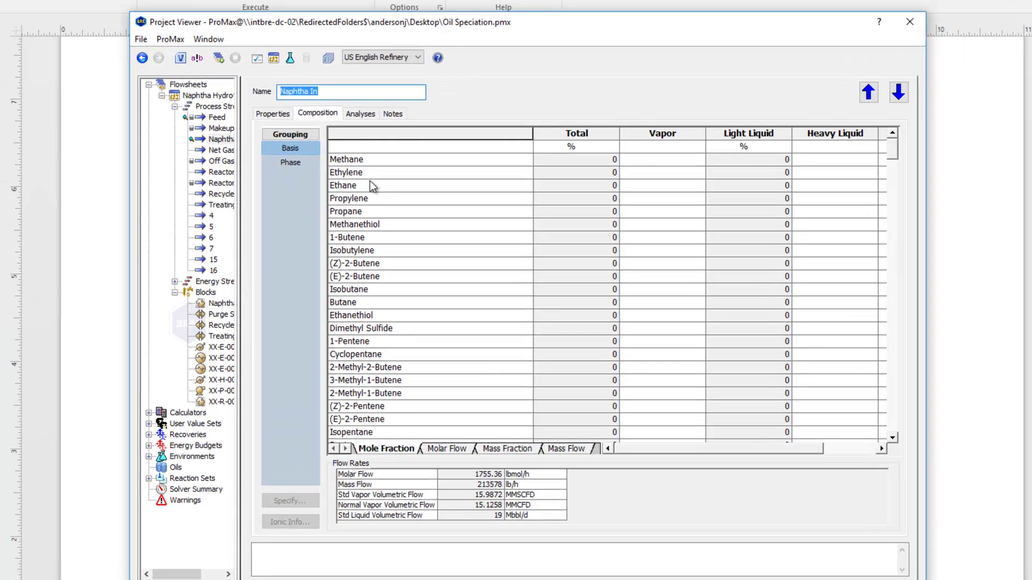
left_click(371, 184)
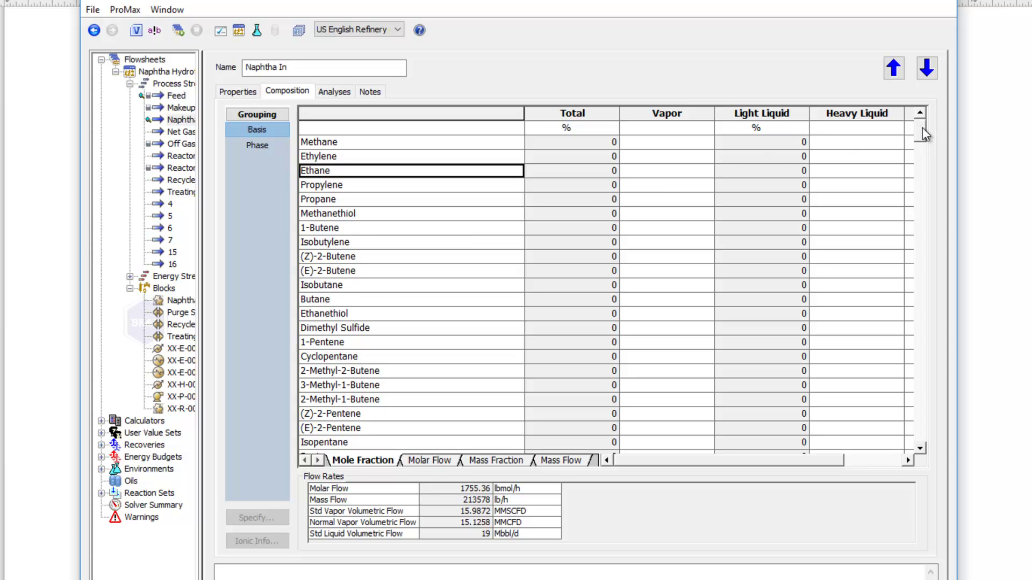
left_click_drag(922, 129, 925, 441)
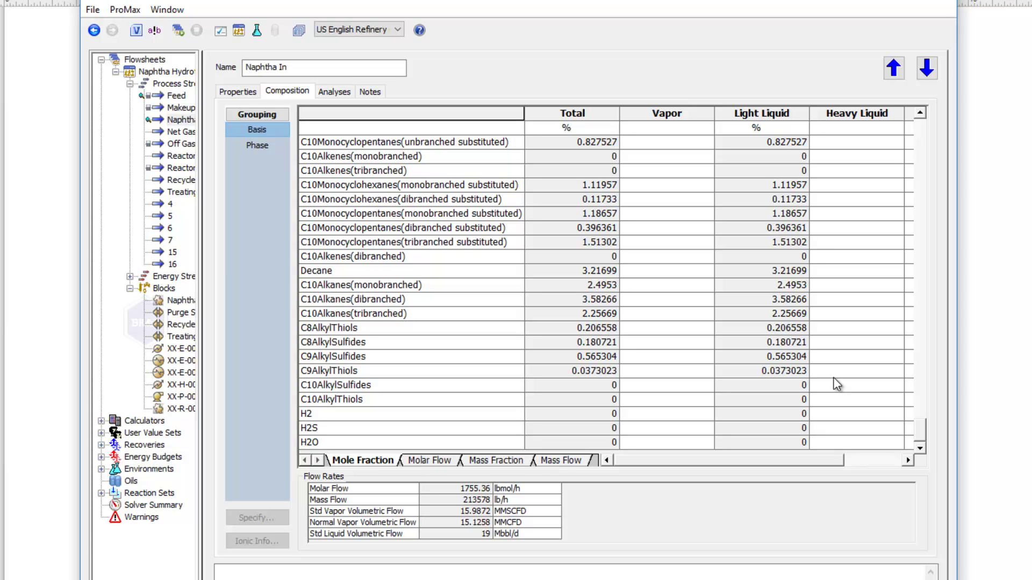
left_click(257, 31)
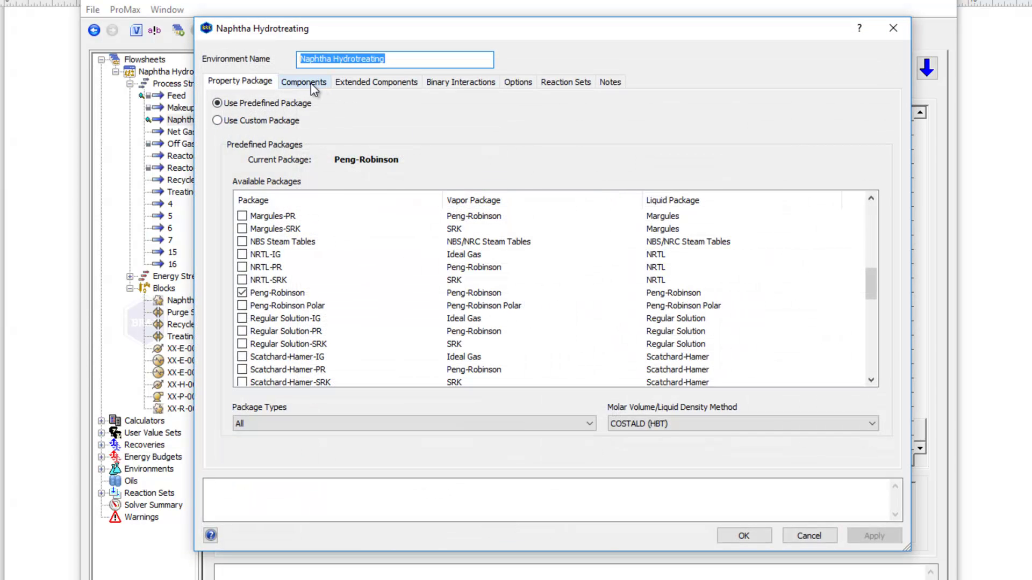
Remove all installed components, filter to the Naphtha Hydrotreating classification, and install its 300 components.
left_click(310, 83)
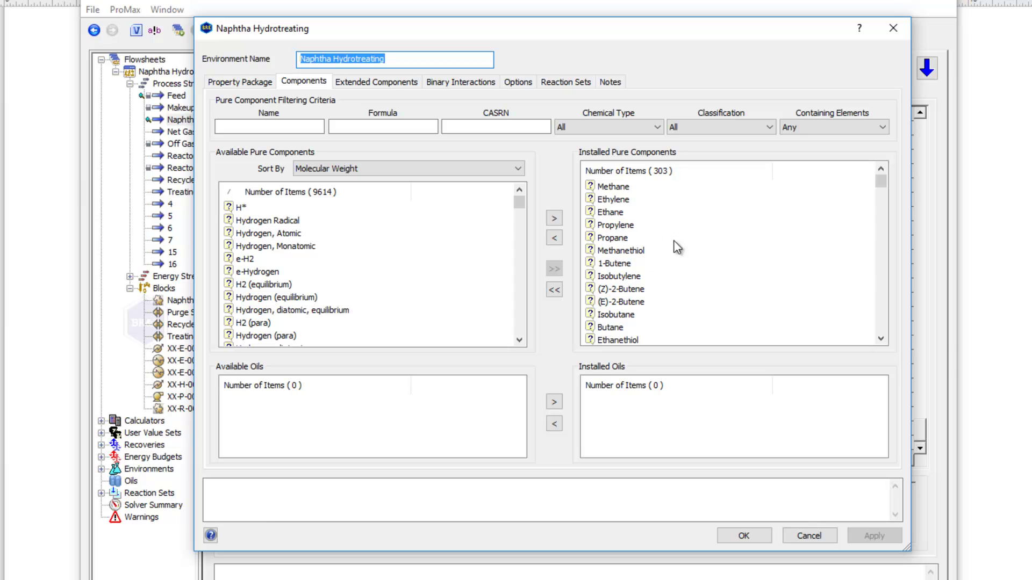
left_click(558, 292)
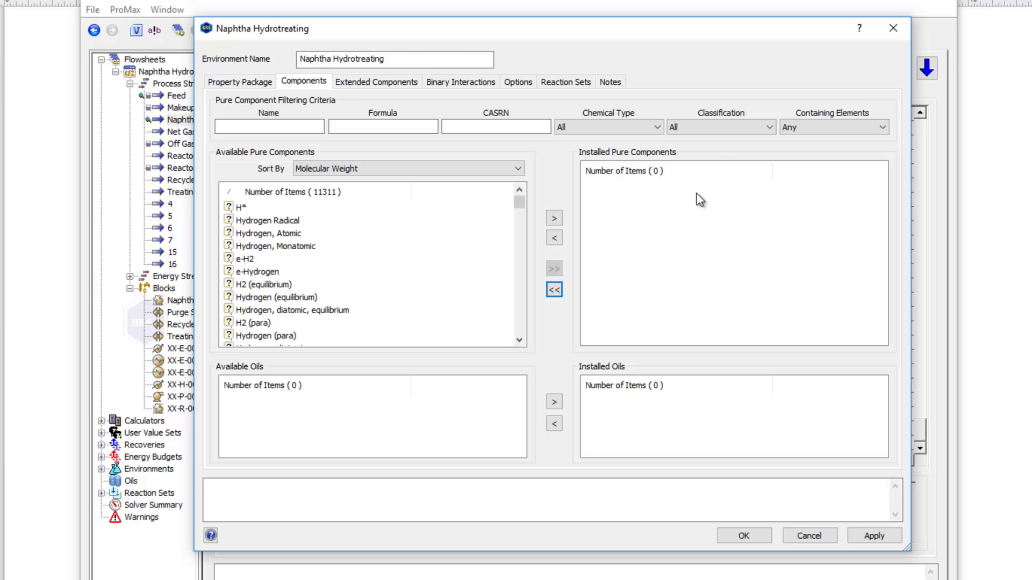
left_click(770, 129)
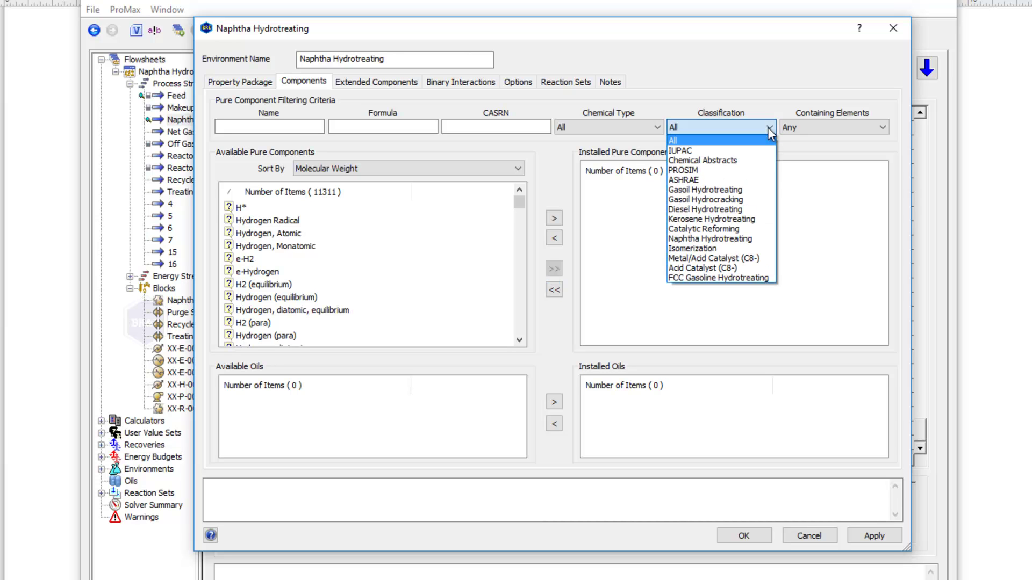
left_click(759, 240)
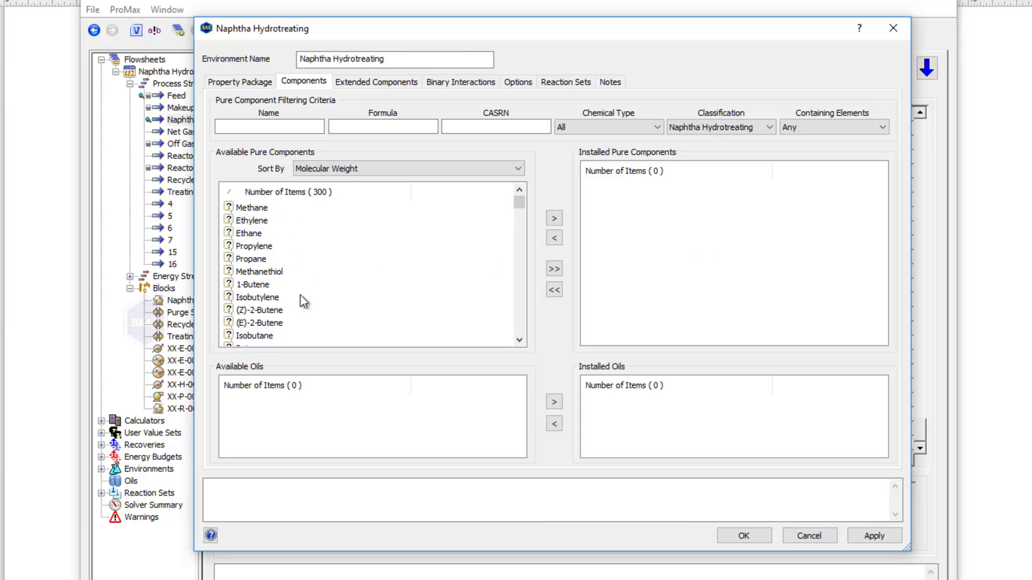
left_click(553, 270)
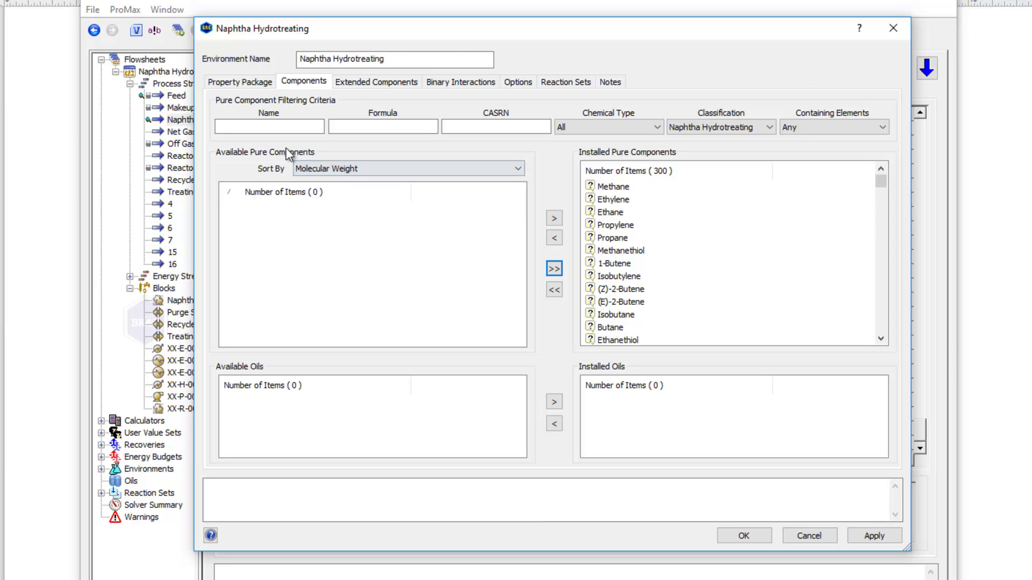
With Classification set to All, search by name and add H2S and H2O to the installed components.
left_click(265, 129)
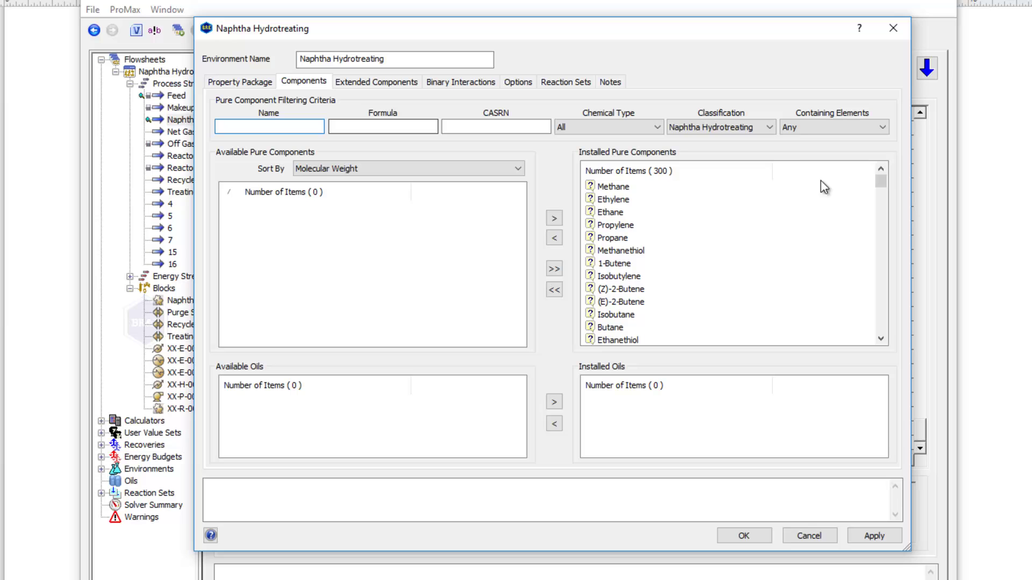
left_click(745, 129)
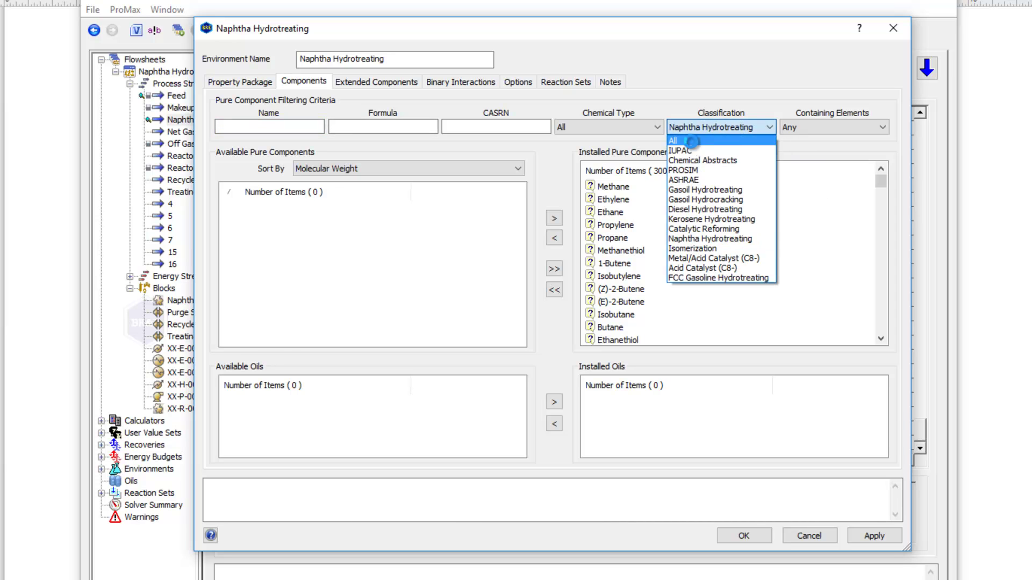
left_click(690, 141)
left_click(290, 125)
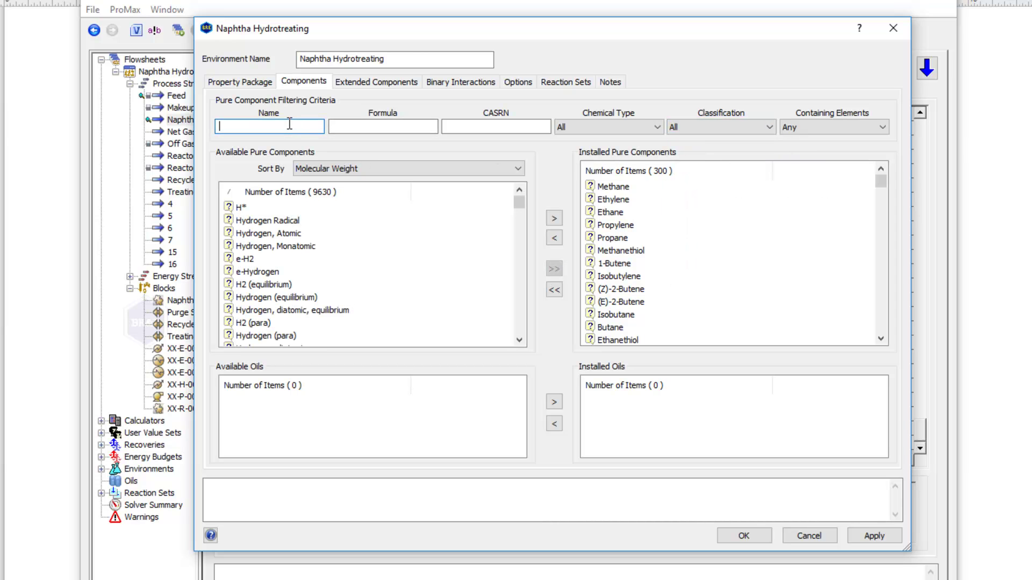
type("h2")
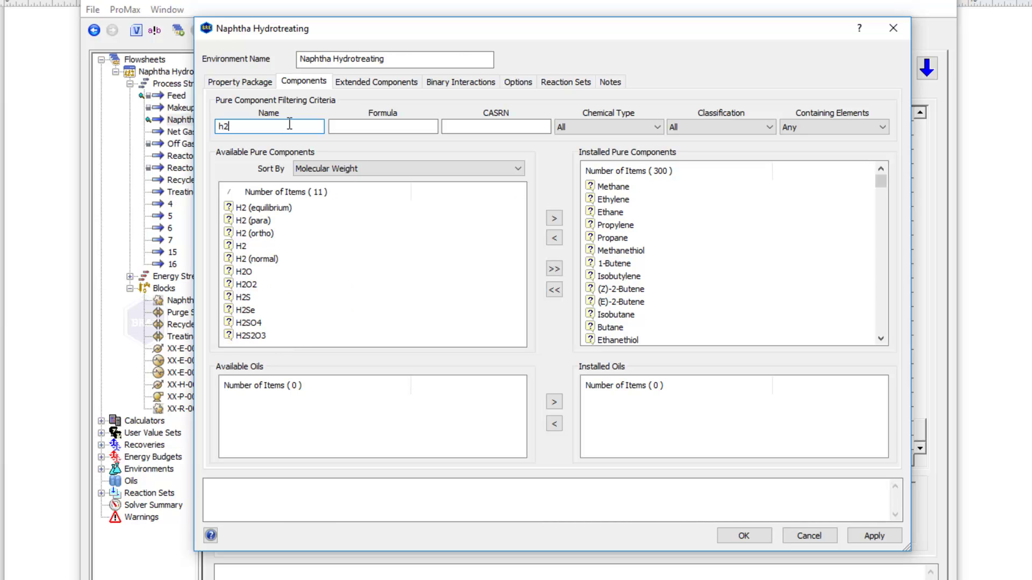
type("s")
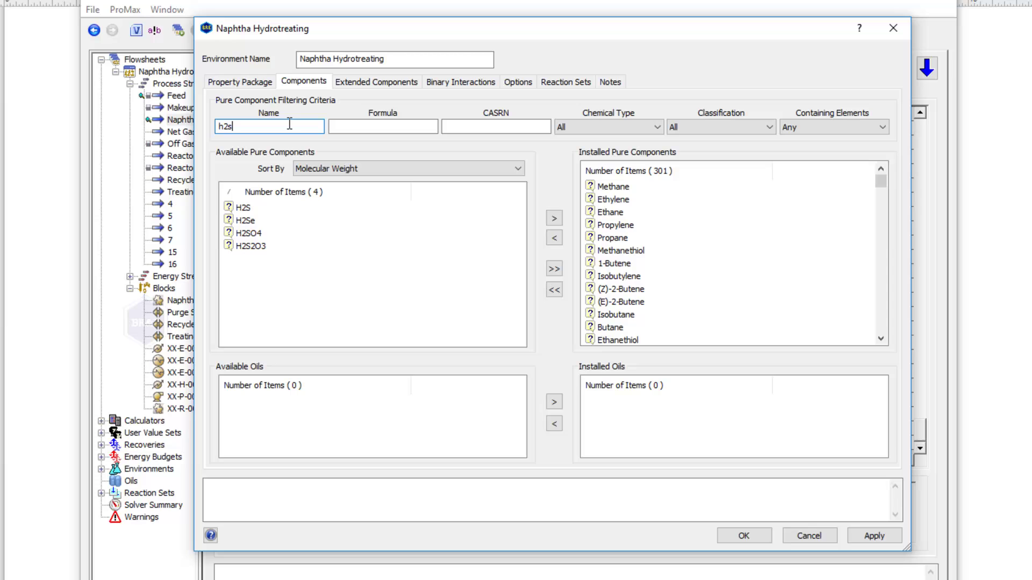
key("BackSpace")
key("BackSpace")
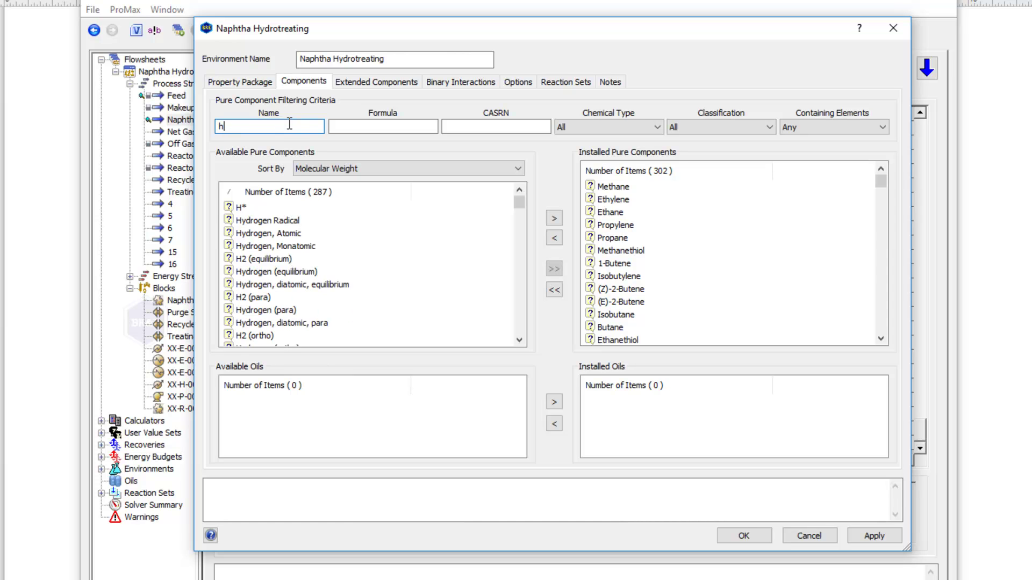
type("2o")
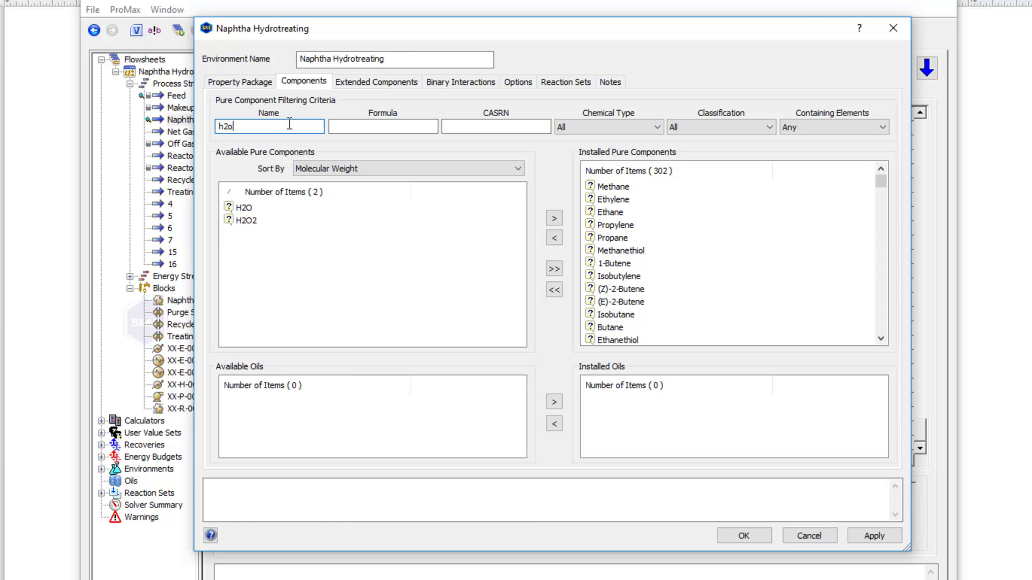
key("Return")
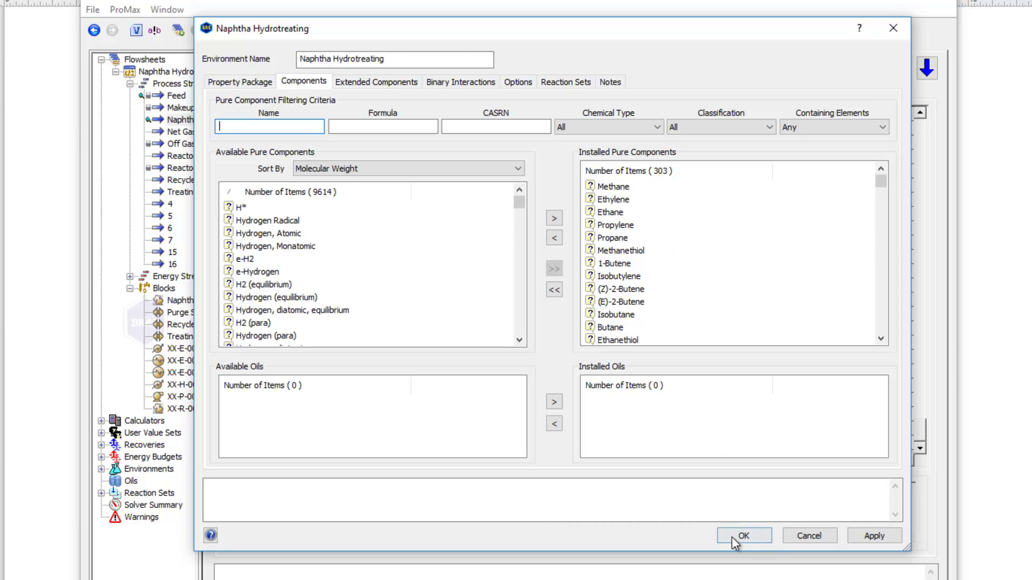
Cancel and discard the environment changes, then close the Naphtha In stream window.
left_click(808, 536)
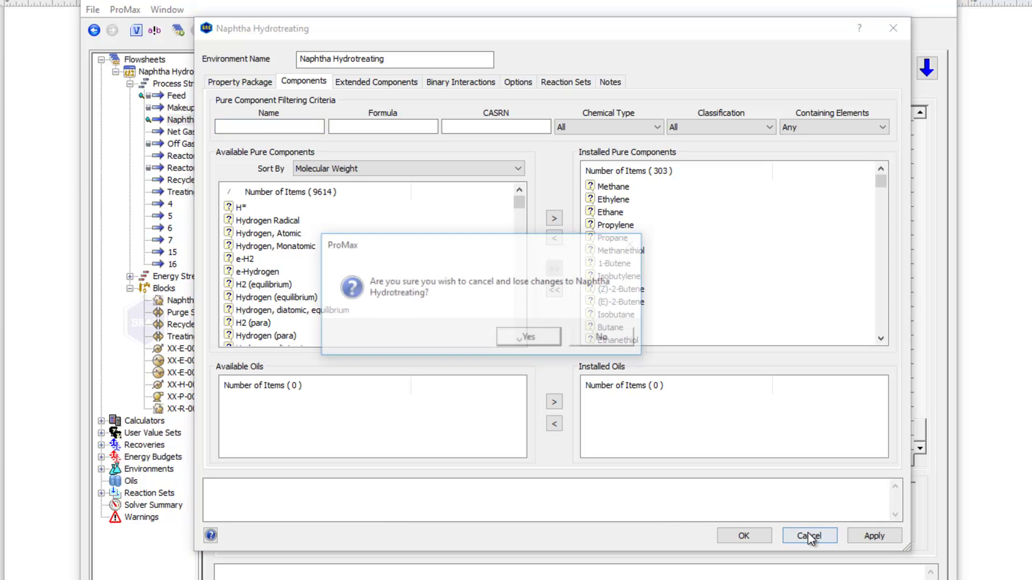
left_click(530, 338)
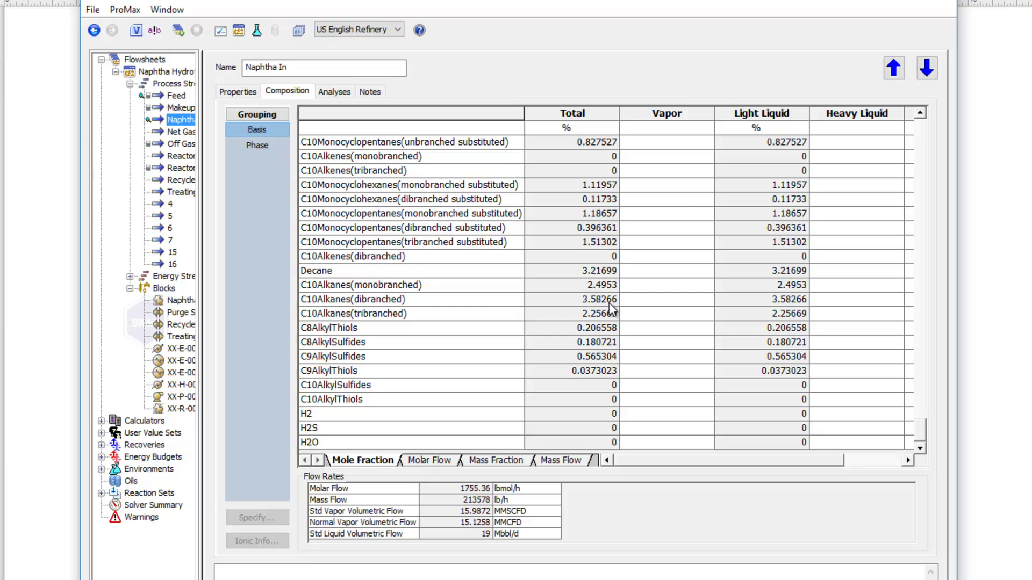
left_click(937, 3)
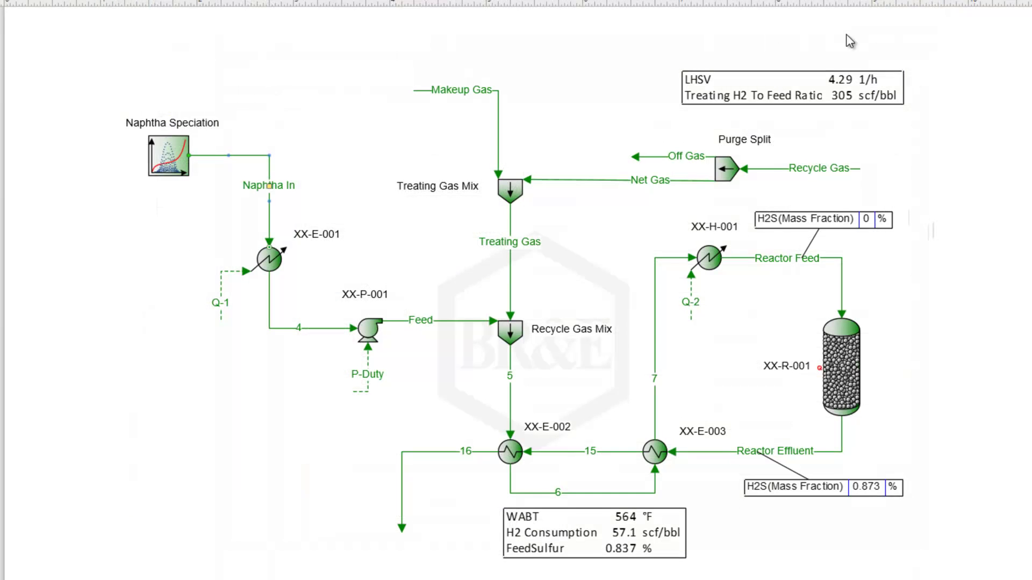
Open the Naphtha Speciation process data and step through Temperature, Pressure and flowrate to API Gravity.
double_click(170, 155)
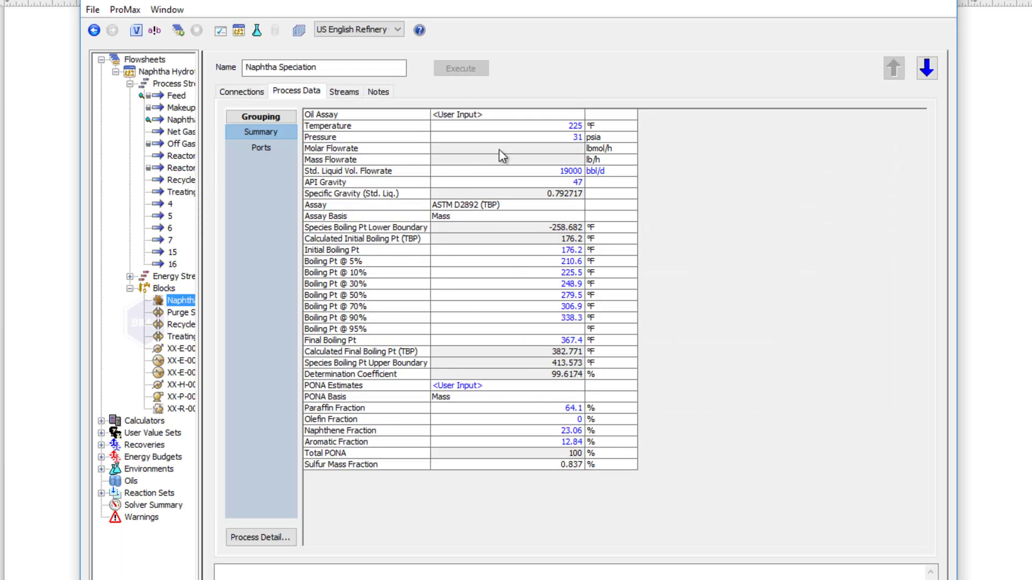
mouse_move(493, 136)
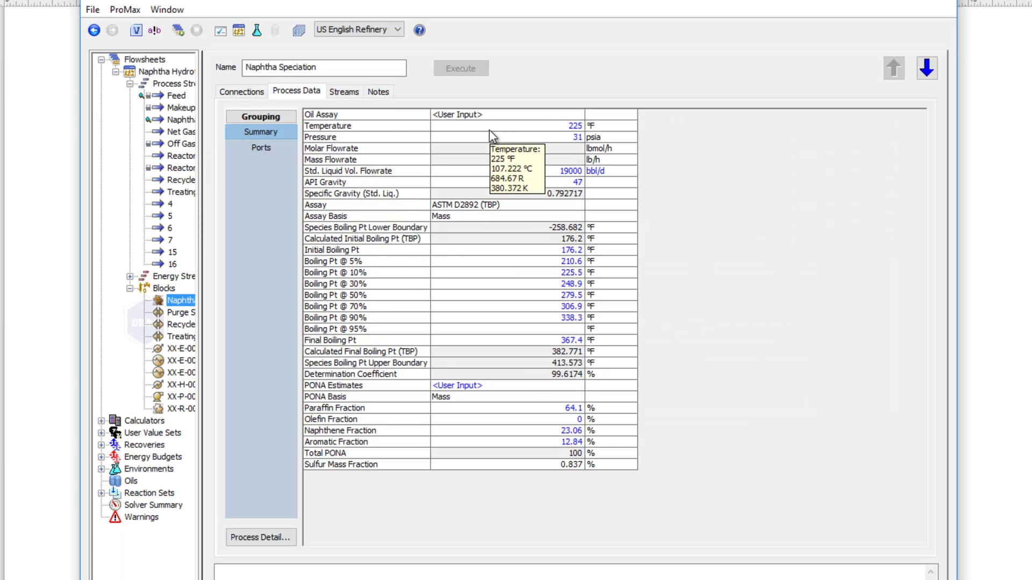
left_click(489, 129)
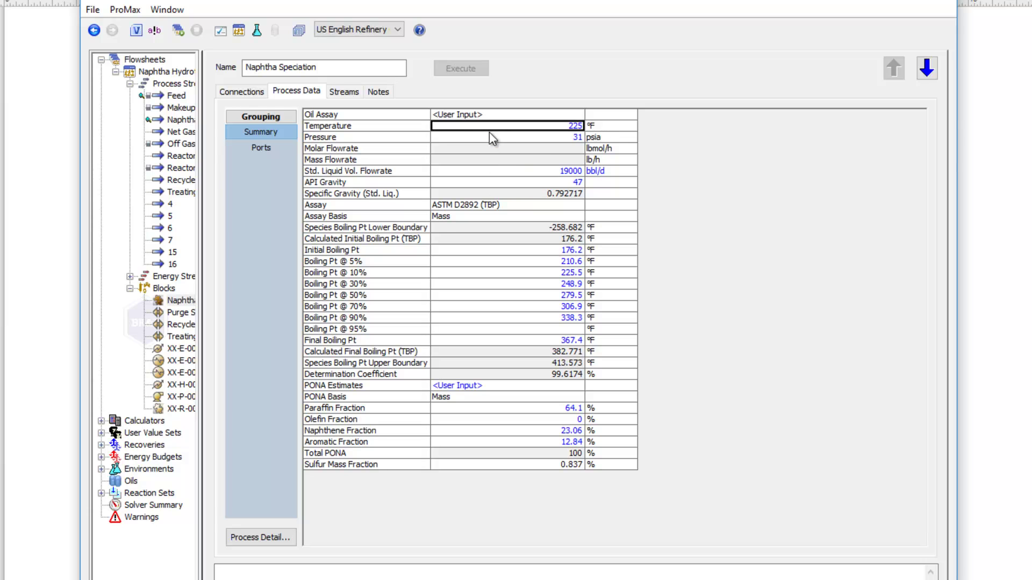
left_click(490, 139)
left_click(510, 172)
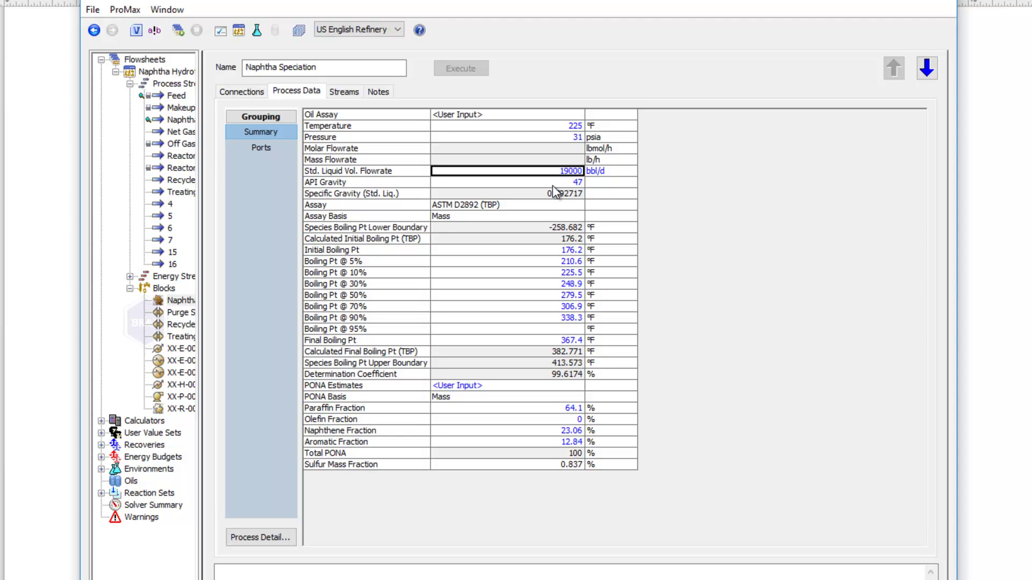
key("Down")
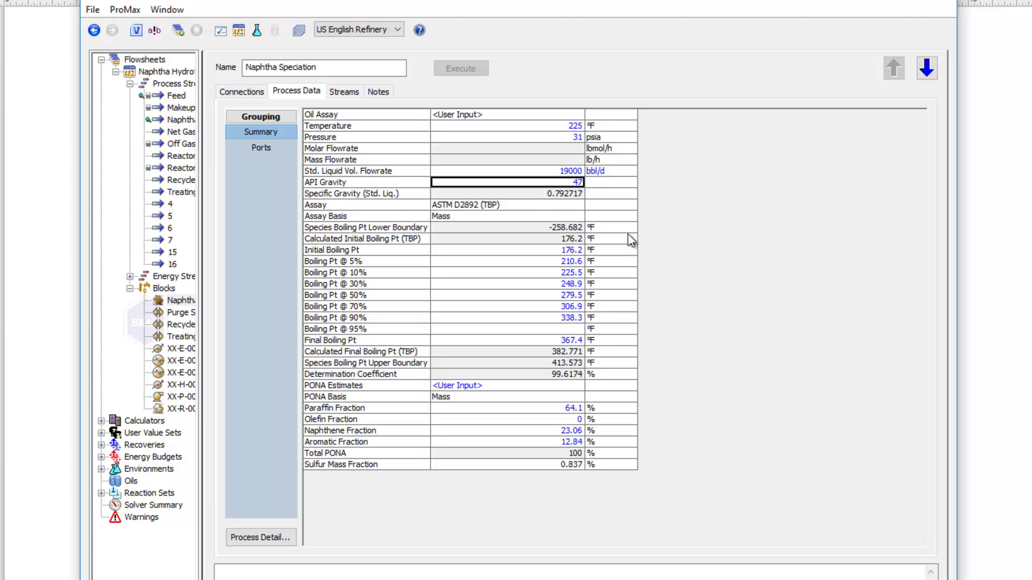
Set the assay method to ASTM D2892 (TBP) with Mass basis, keeping the Initial Boiling Pt.
left_click(526, 209)
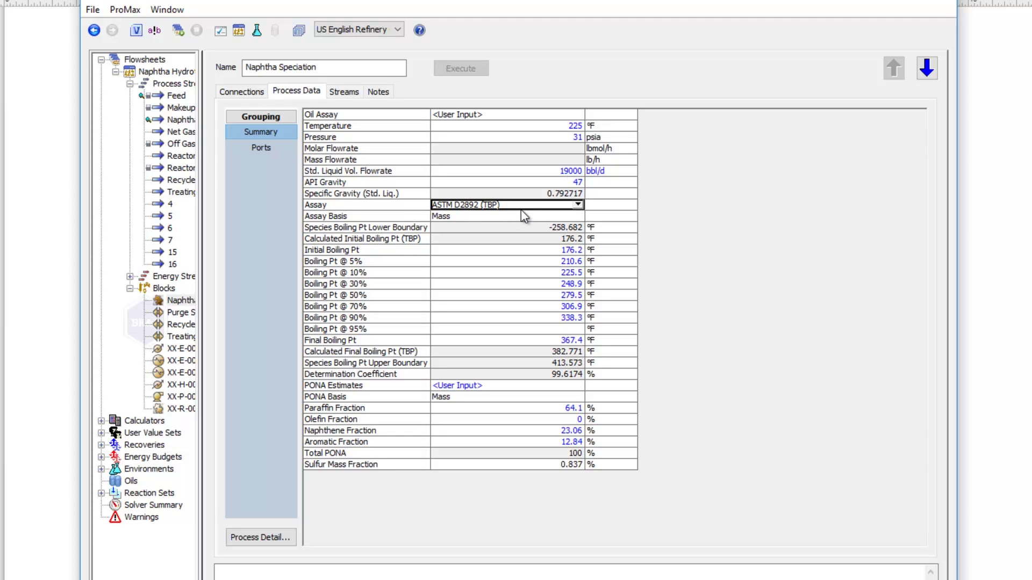
left_click(578, 206)
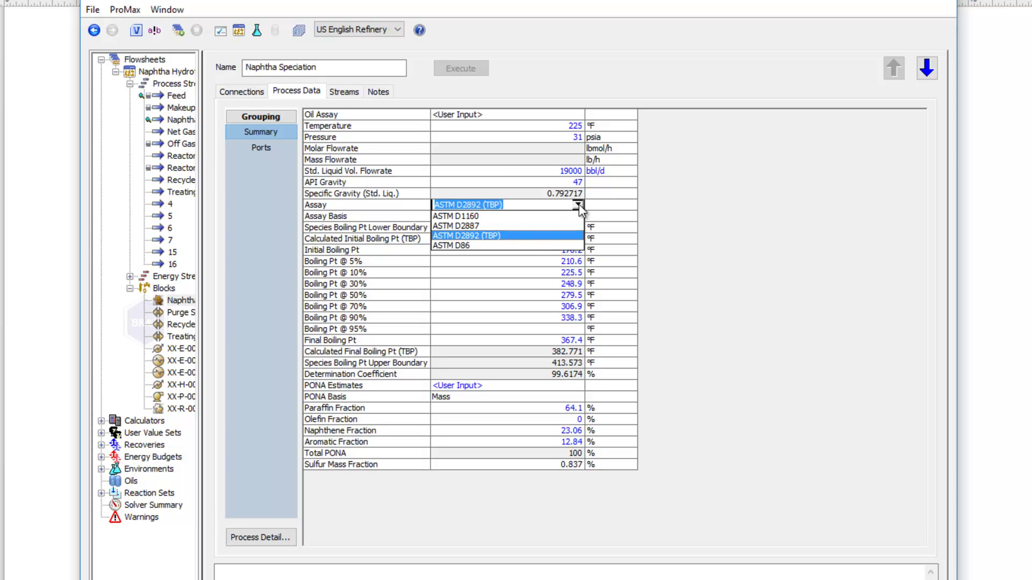
left_click(502, 235)
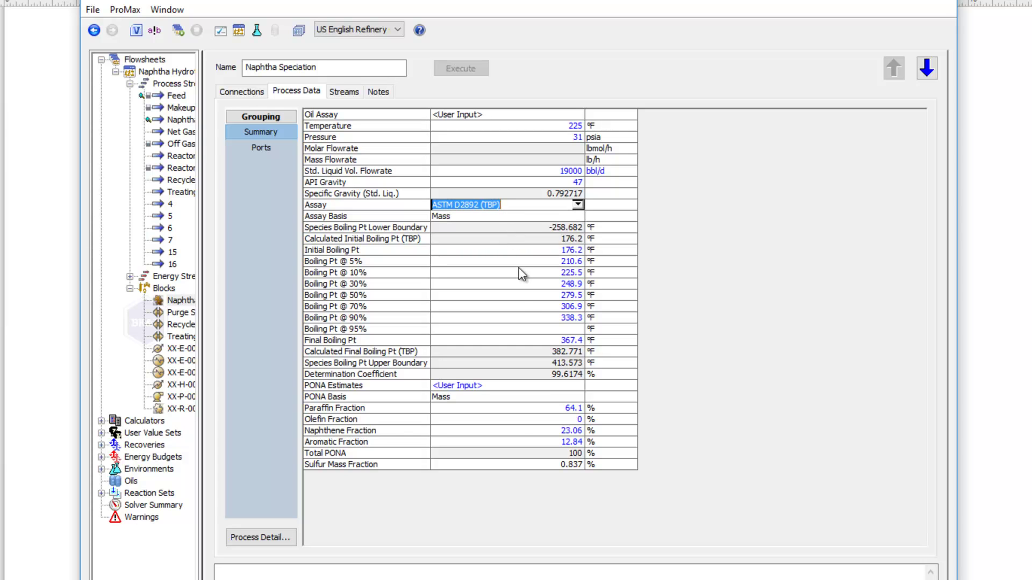
mouse_move(517, 309)
left_click(467, 217)
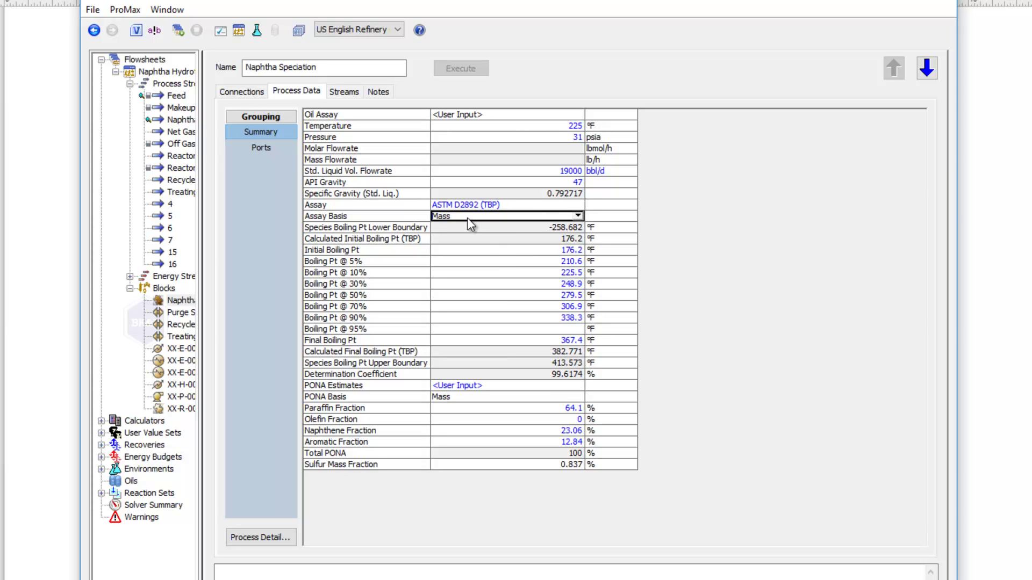
left_click(578, 217)
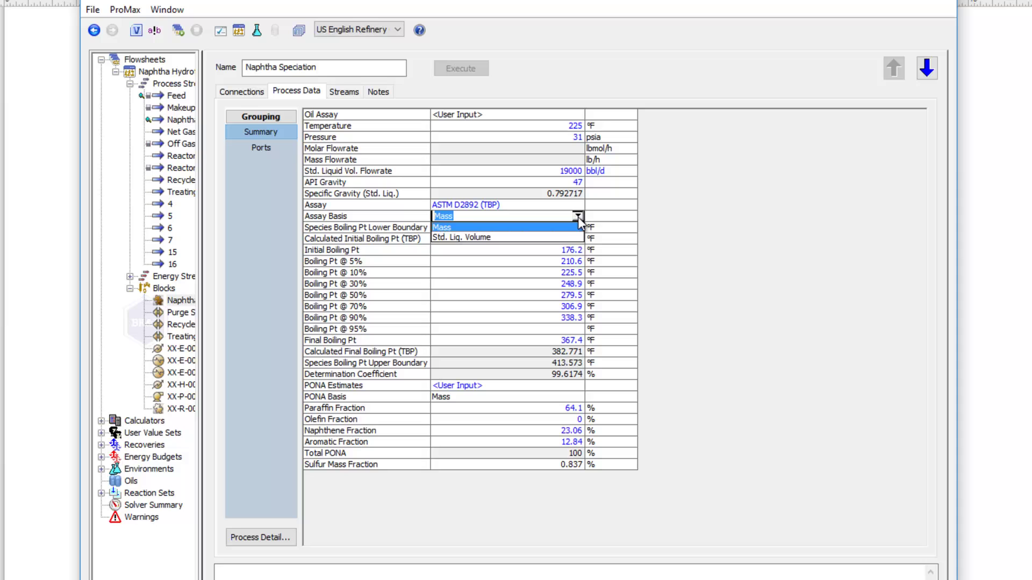
left_click(578, 217)
left_click(531, 252)
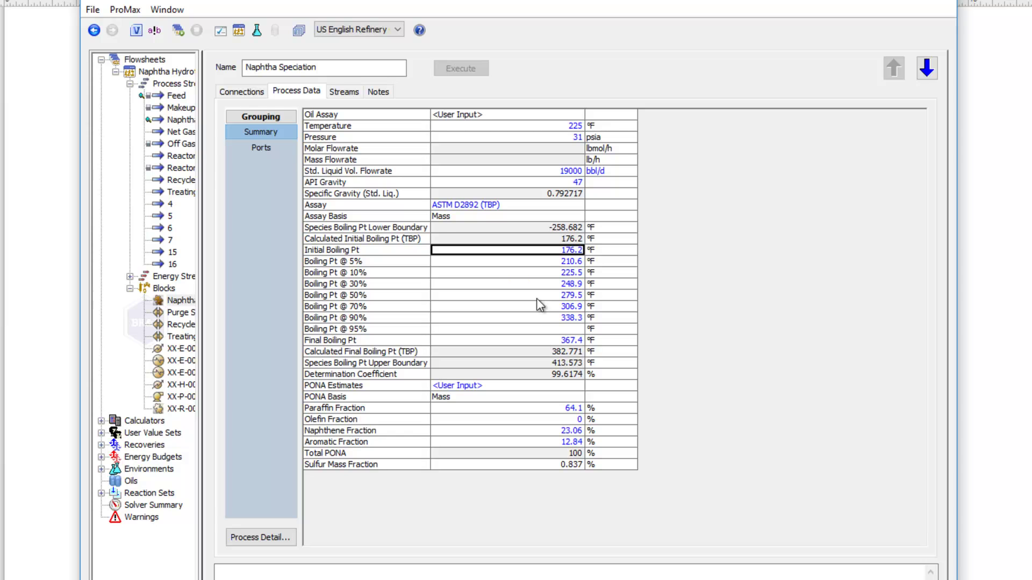
mouse_move(543, 345)
left_click(490, 411)
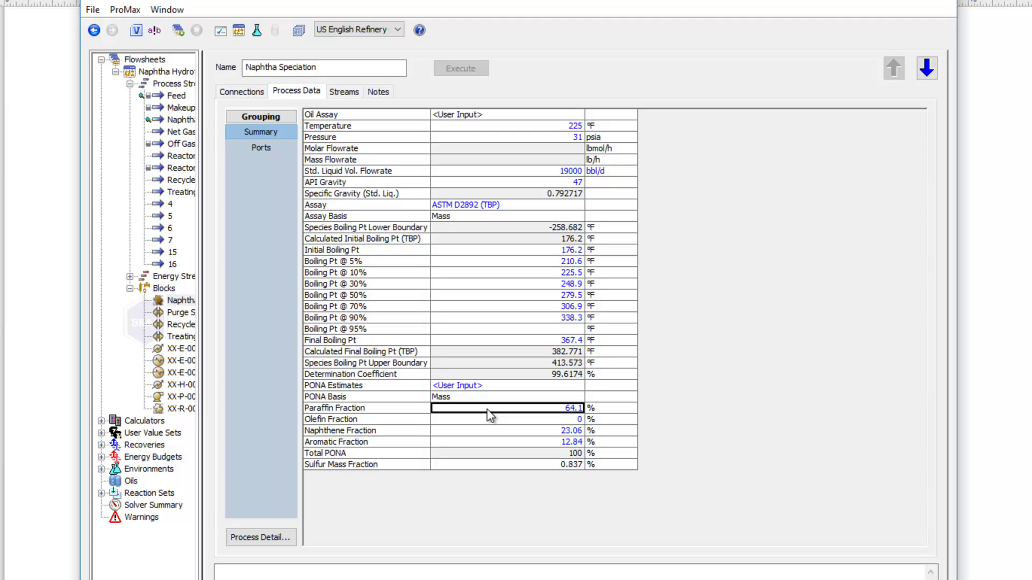
left_click(523, 383)
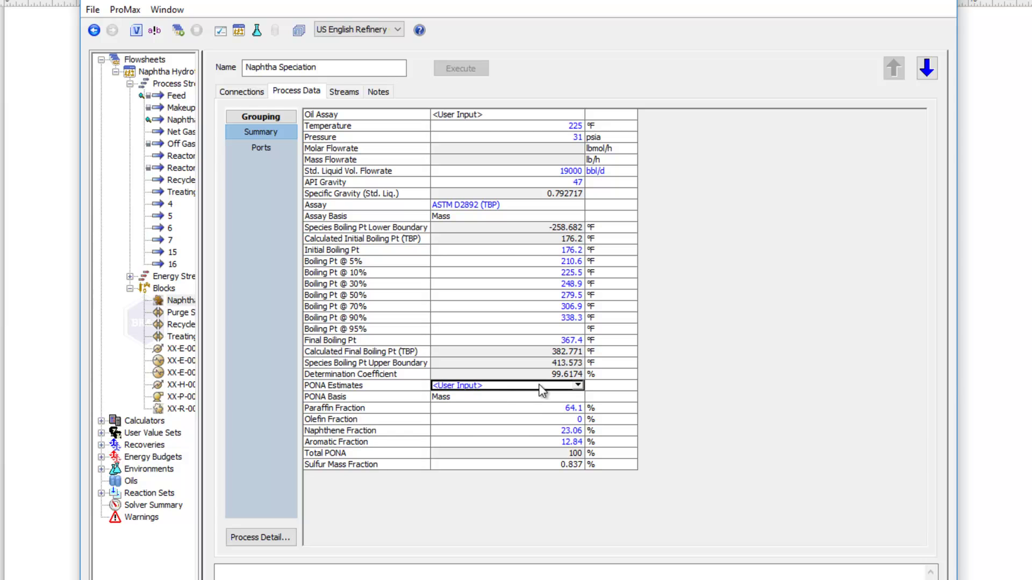
left_click(578, 386)
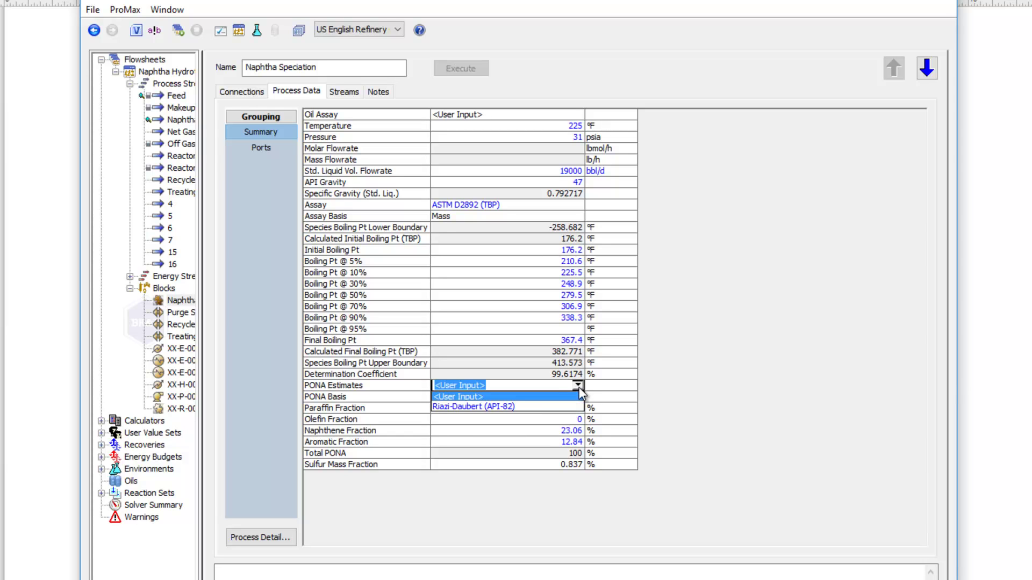
left_click(538, 399)
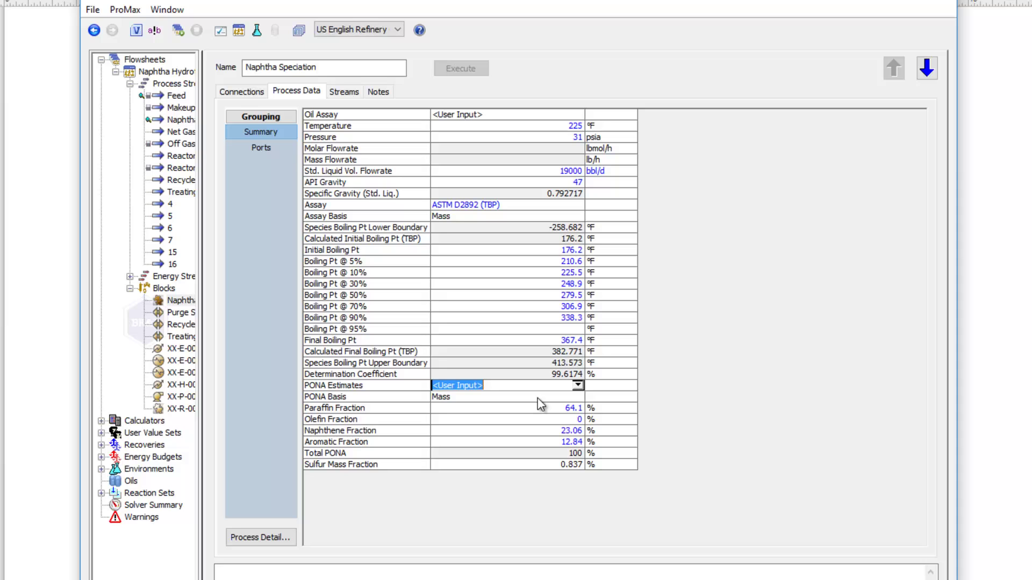
left_click(537, 399)
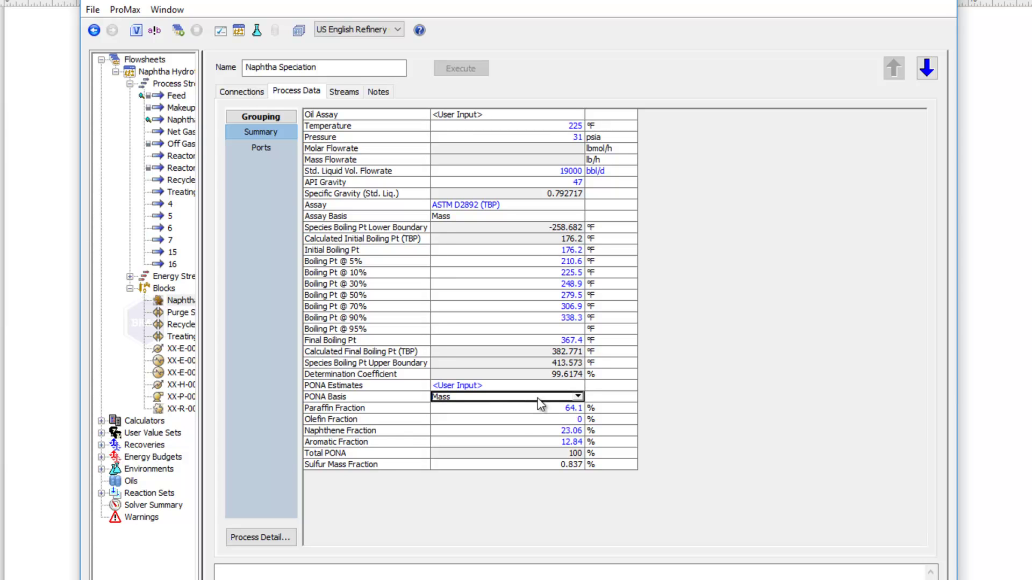
left_click(526, 465)
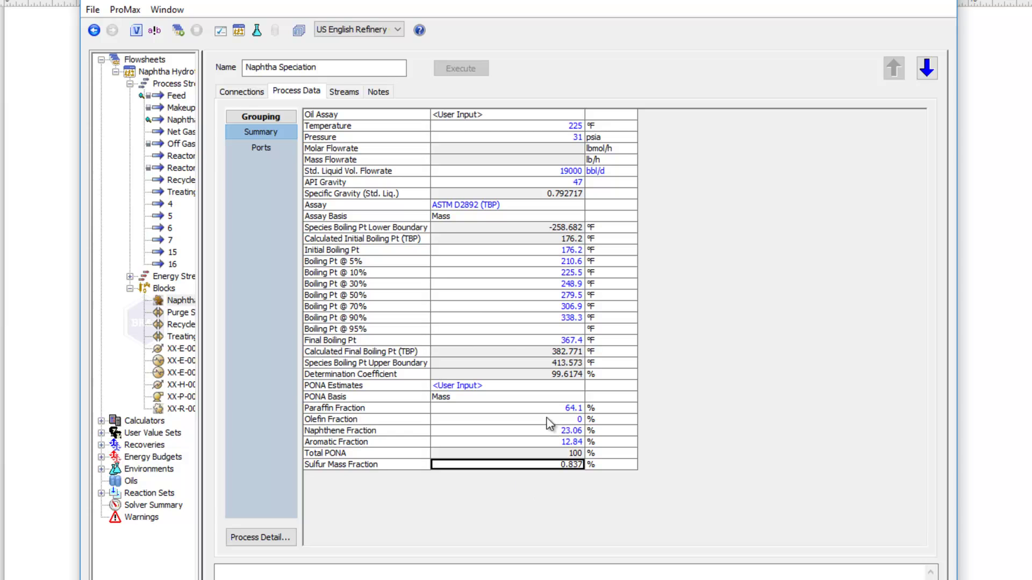
mouse_move(476, 303)
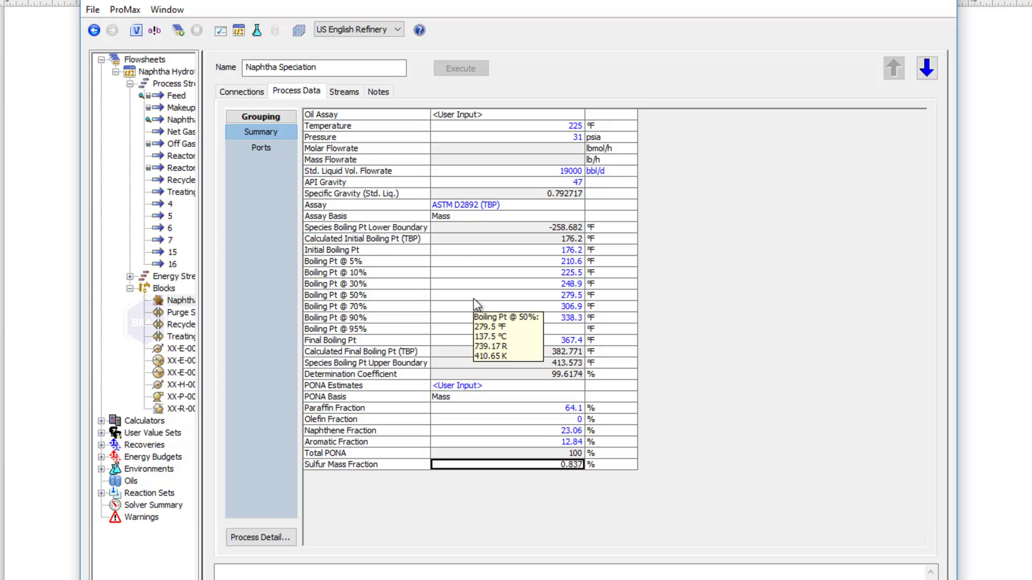
left_click(509, 113)
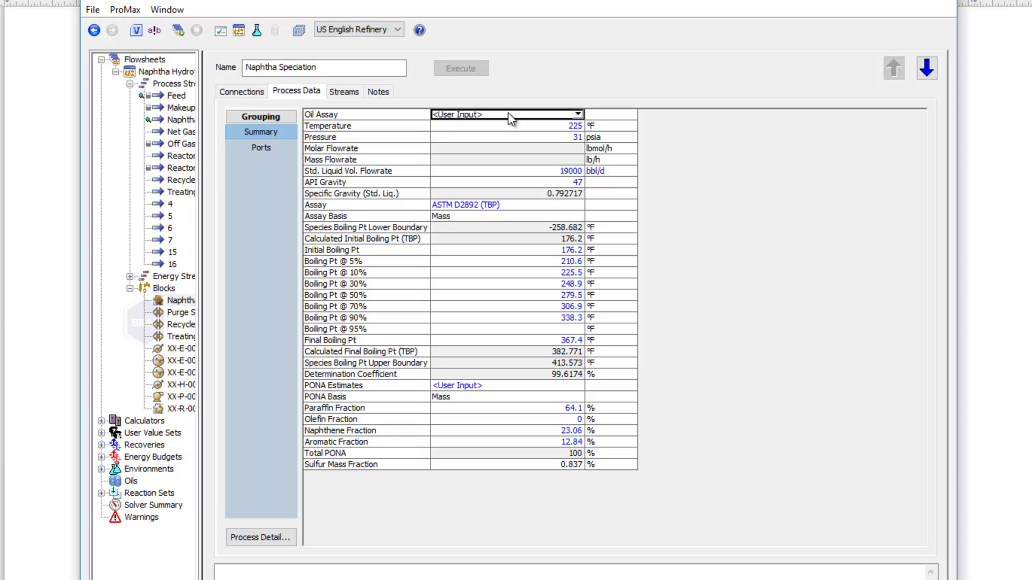
left_click(577, 115)
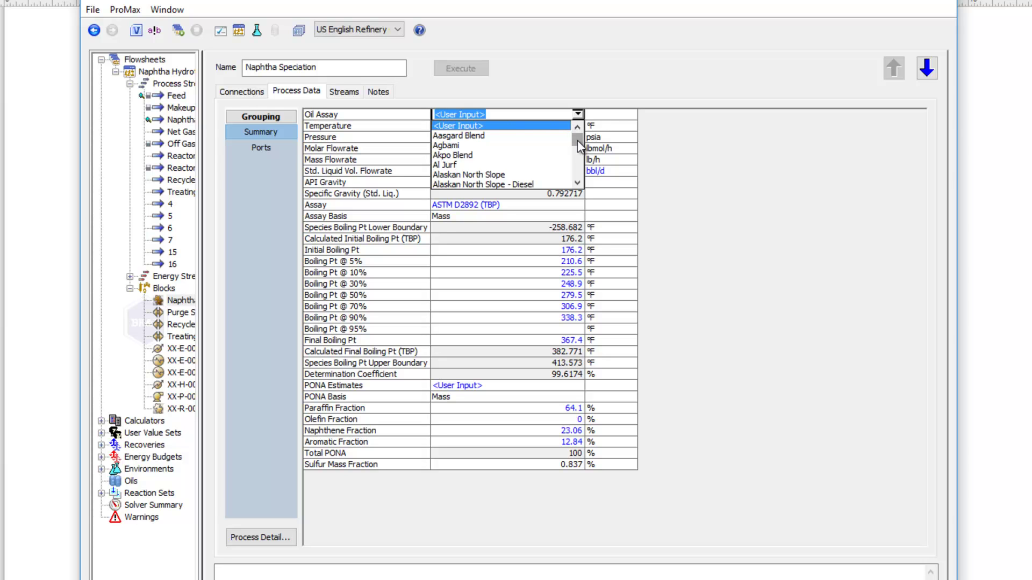
left_click_drag(577, 140, 582, 171)
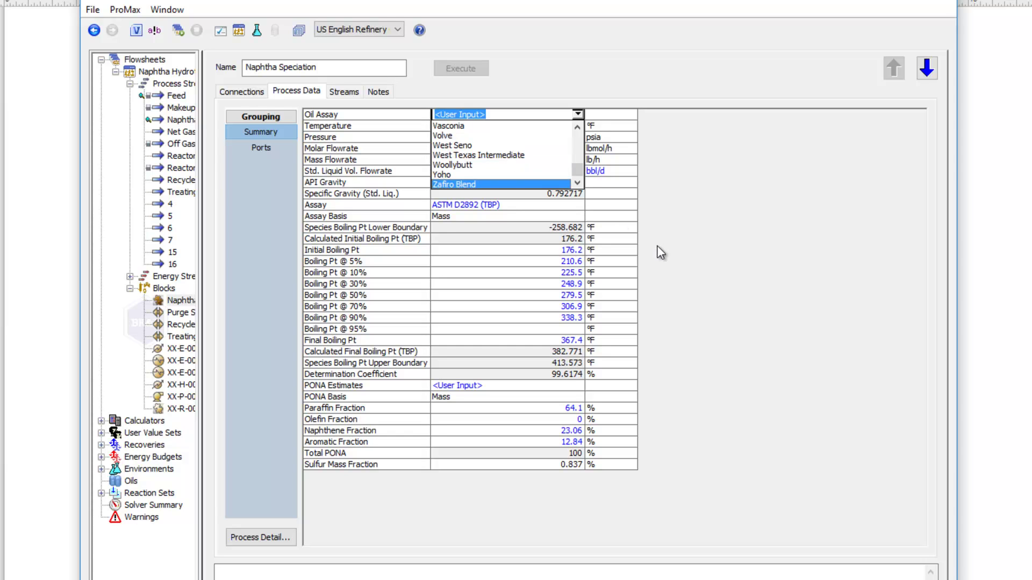
left_click(538, 270)
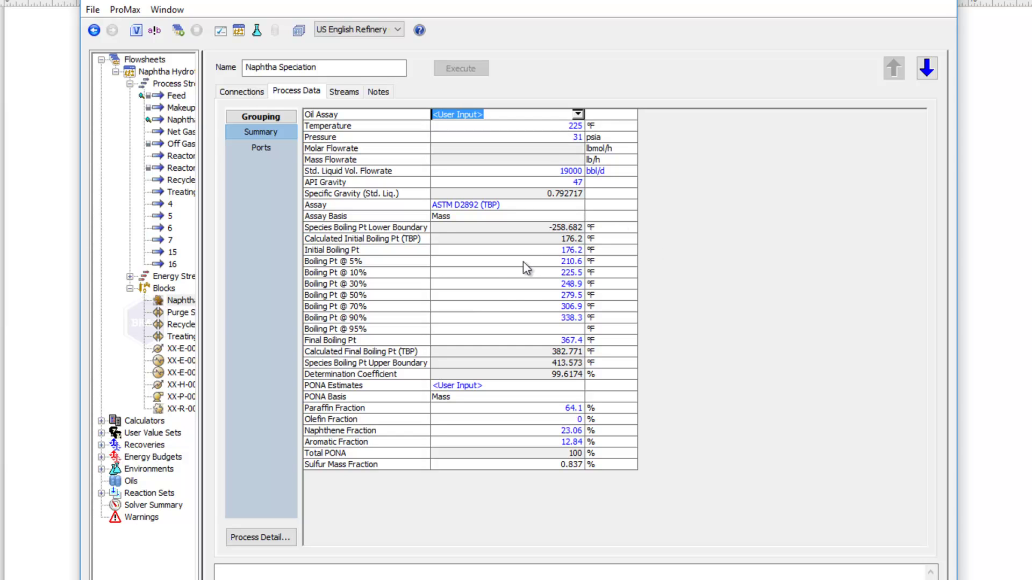
left_click(523, 262)
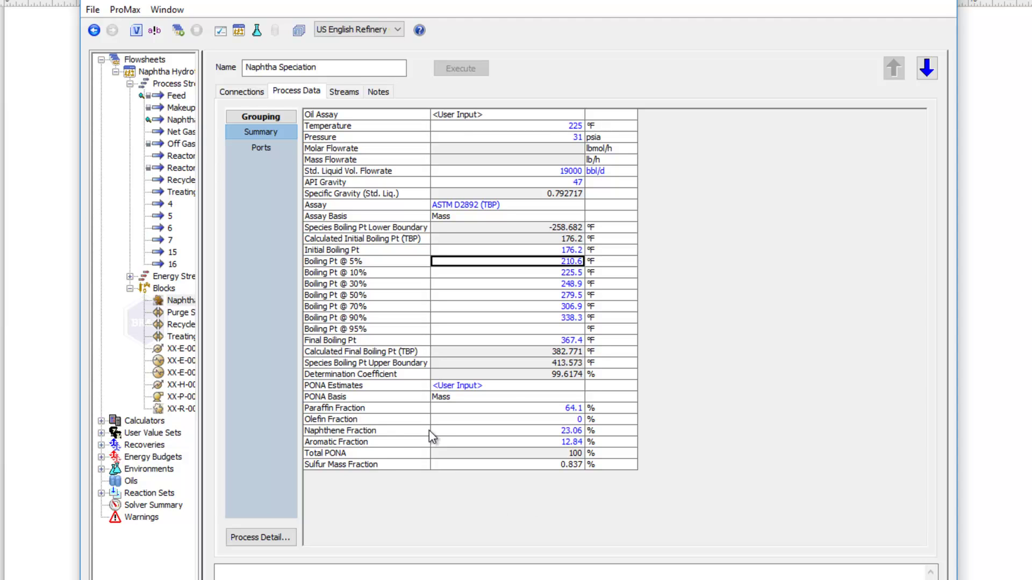
Open Process Detail and view the Species Overrides for Top 10 Light Ends plus H2 and H2S.
left_click(260, 539)
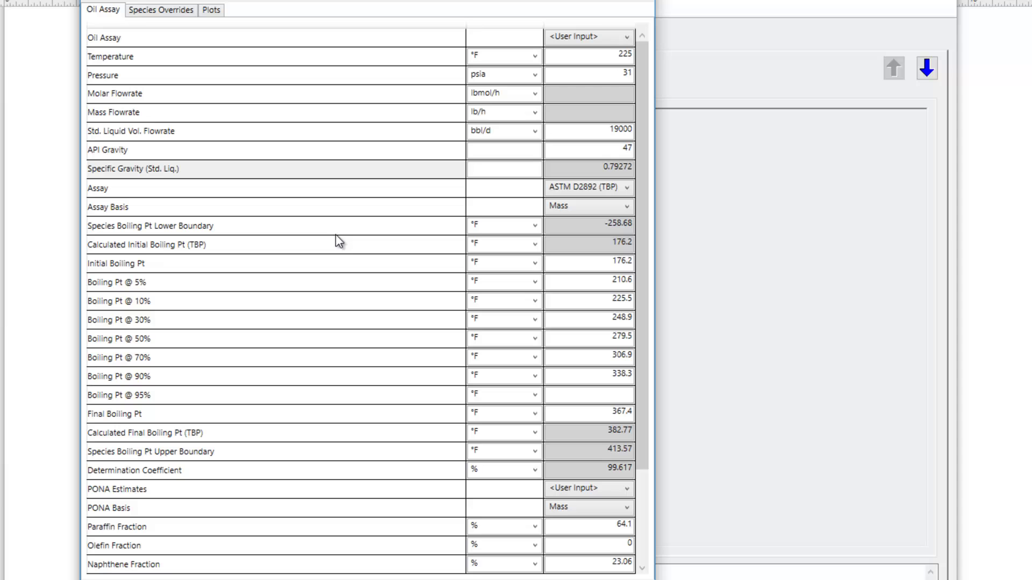
left_click(146, 13)
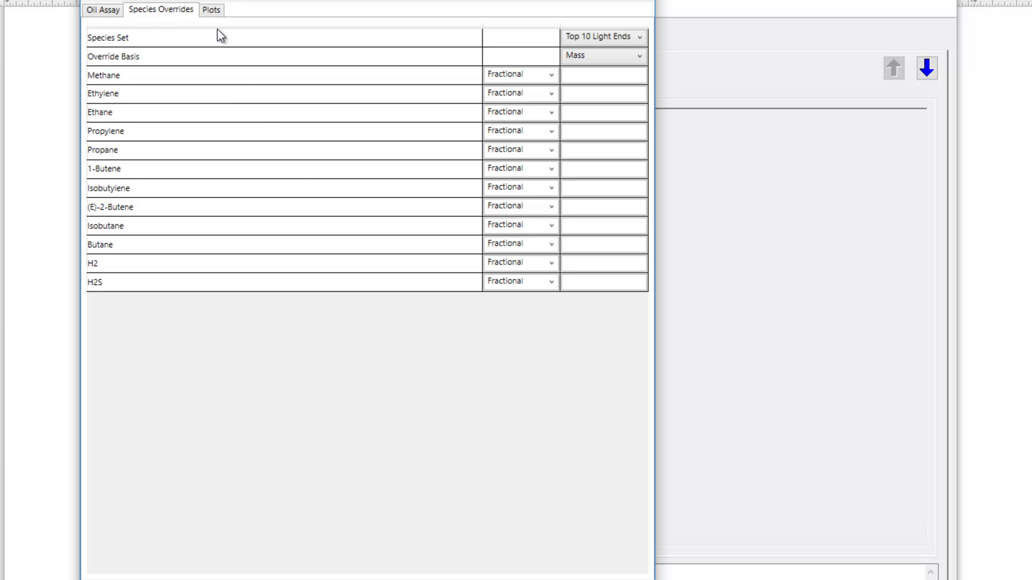
Show the Plots tab's temperature versus mass fraction curve, about 185 to 372 °F.
left_click(210, 11)
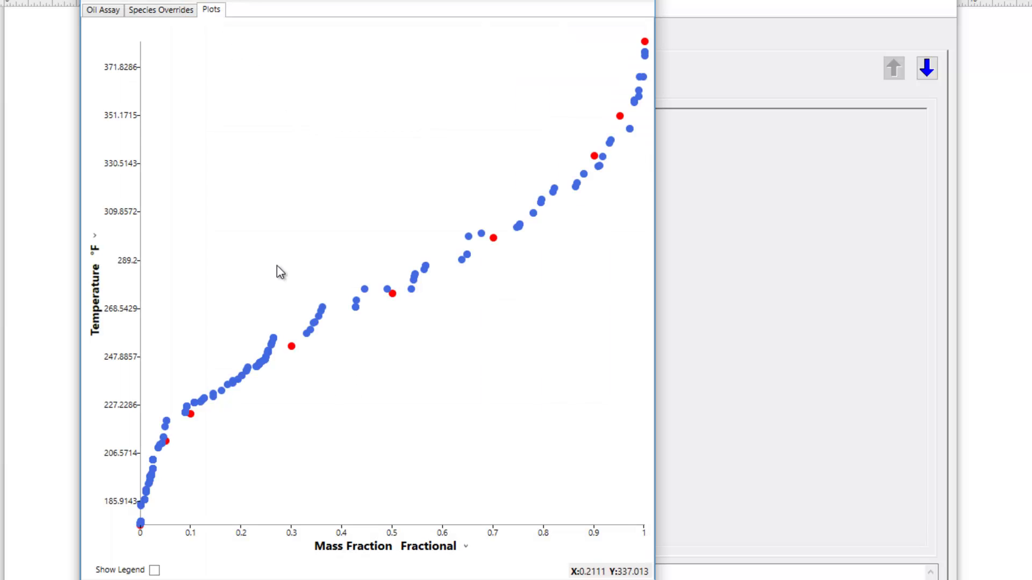